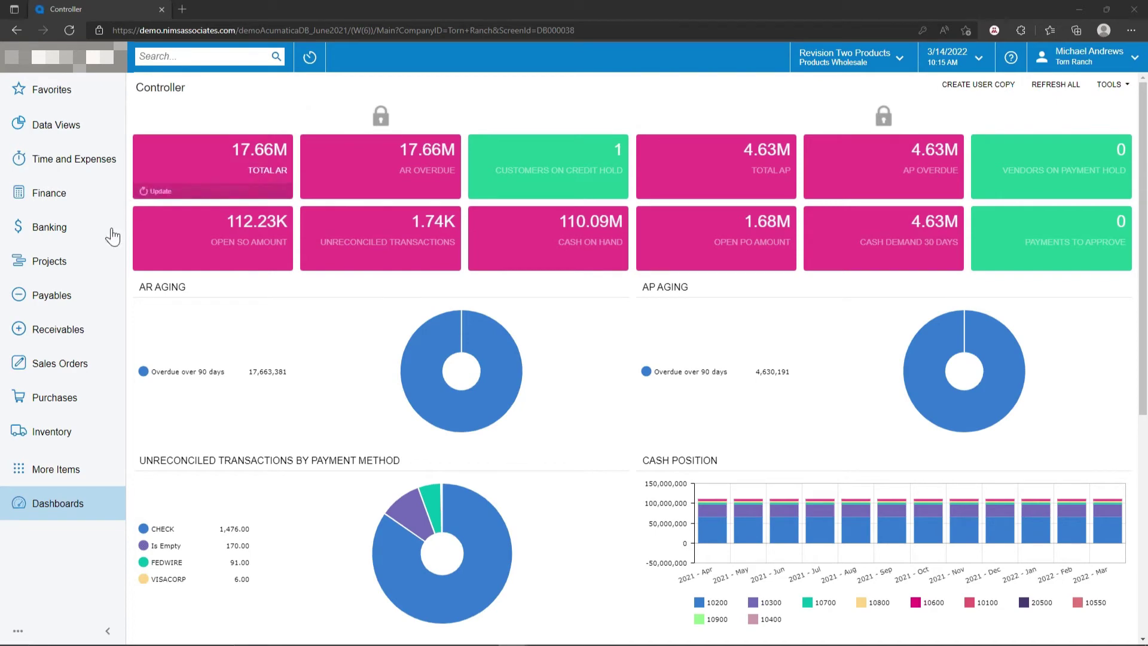
Open the Company Tree, expand Executive and view the Finance workgroup's three members
click(56, 470)
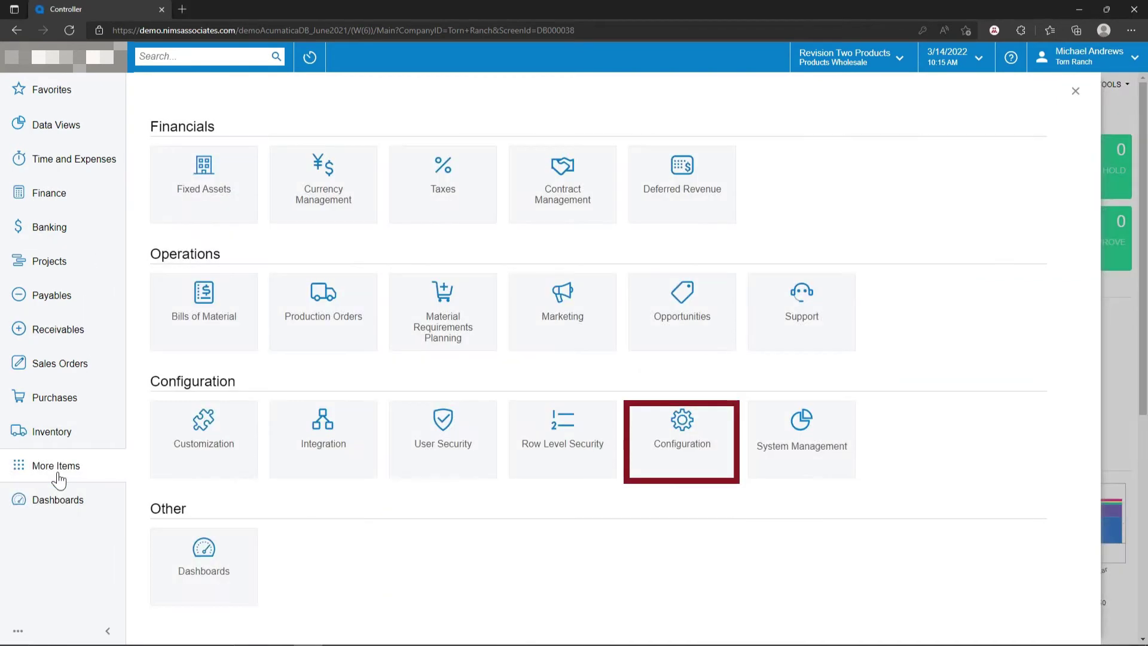
click(666, 458)
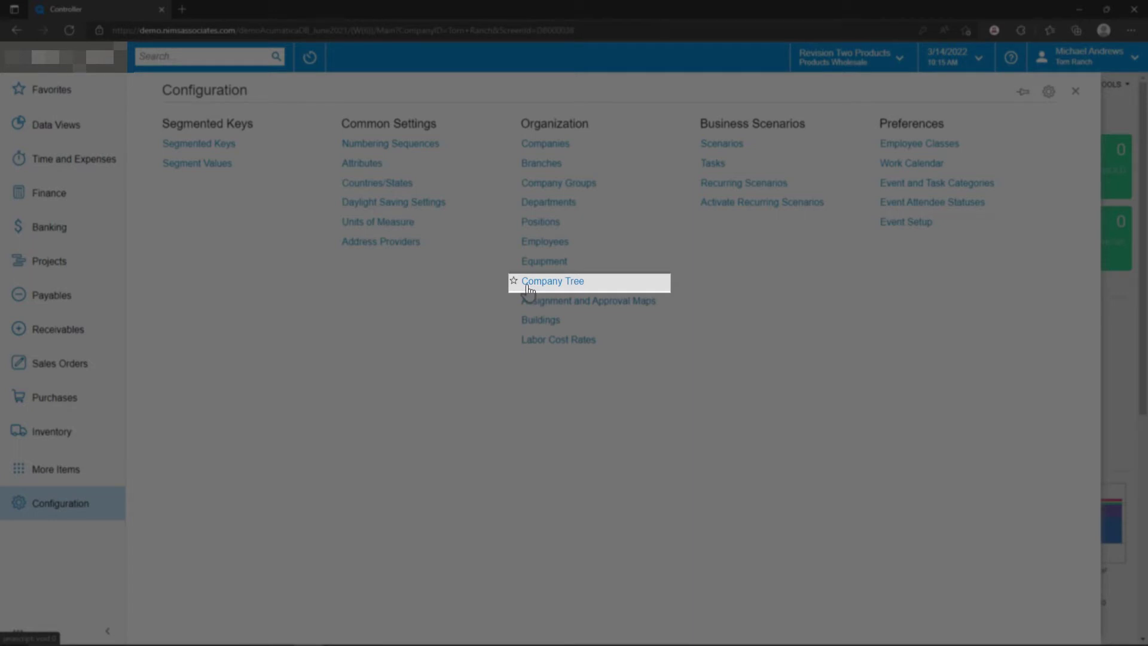
click(528, 289)
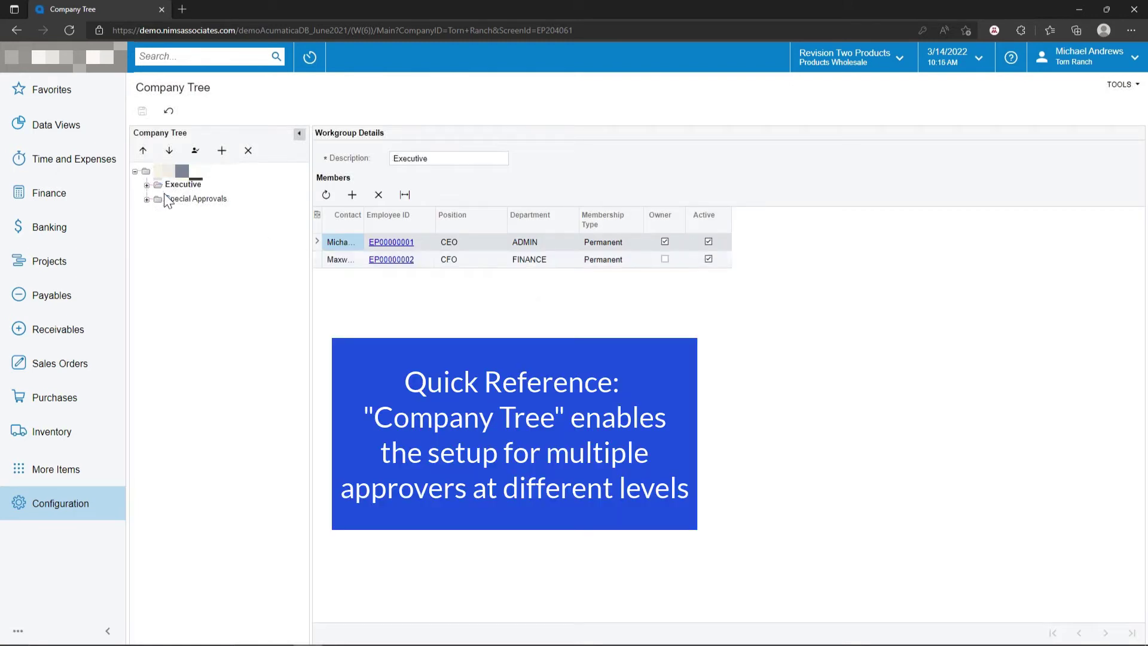
click(146, 185)
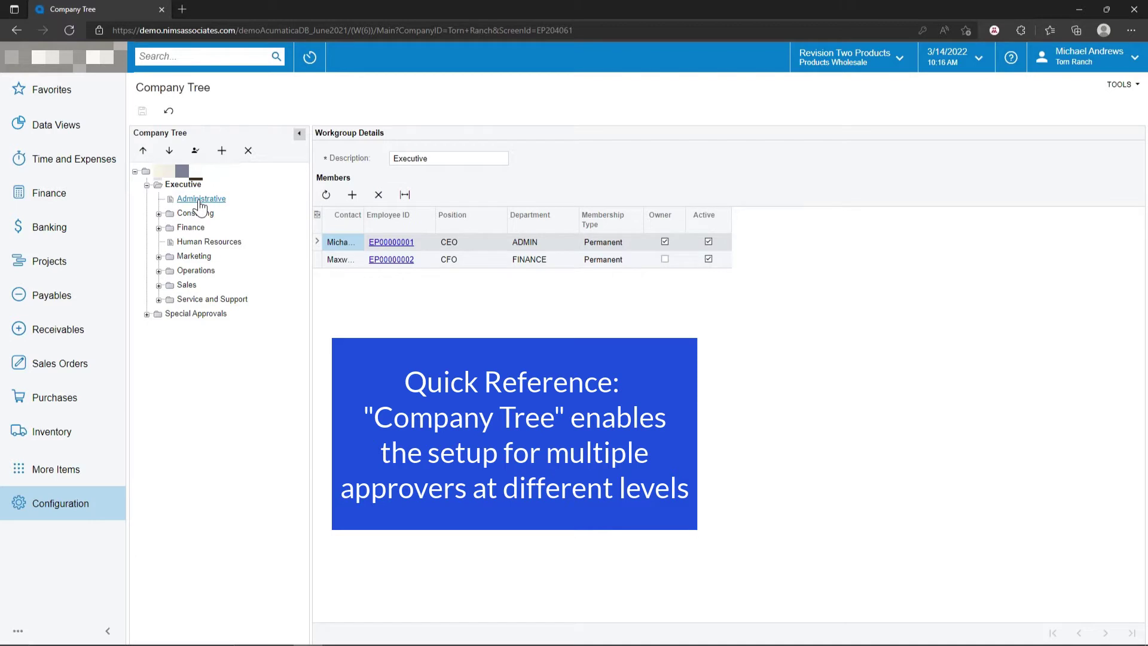
click(191, 228)
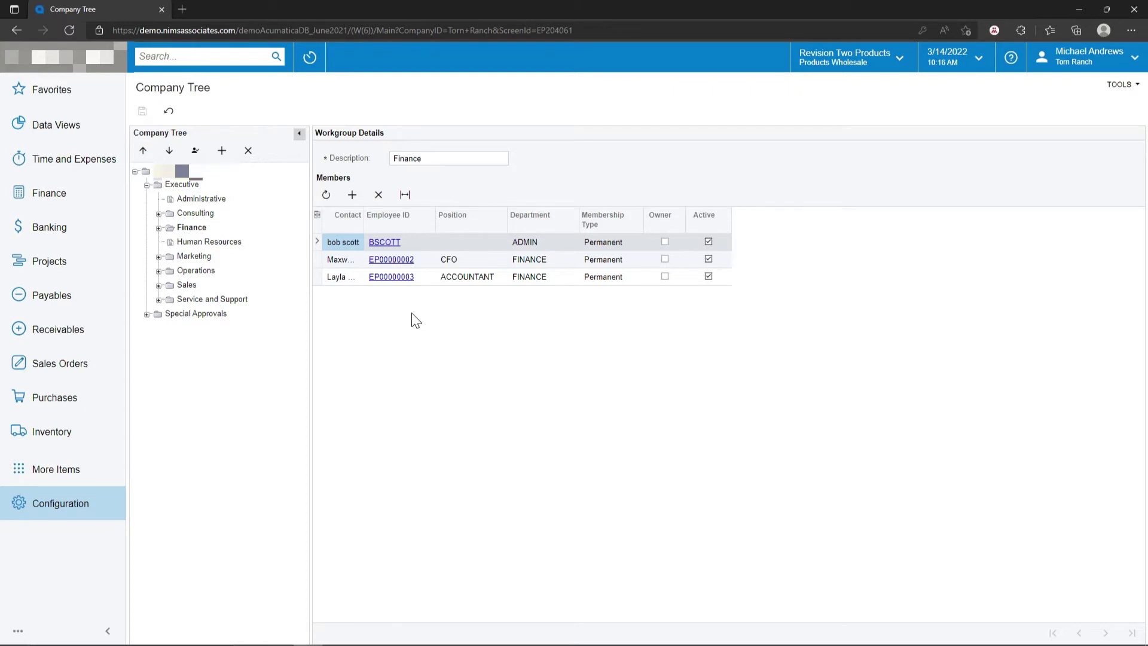
click(84, 507)
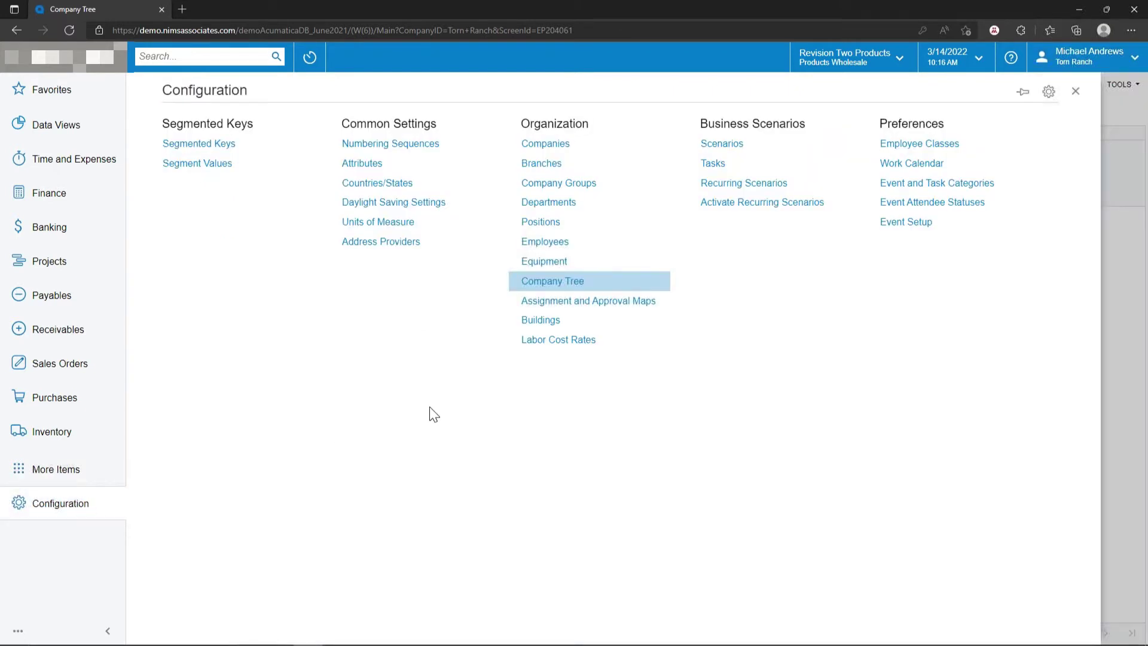
Open the PO 2-Step Group Approval map and review its Executive and Finance rule conditions
click(557, 302)
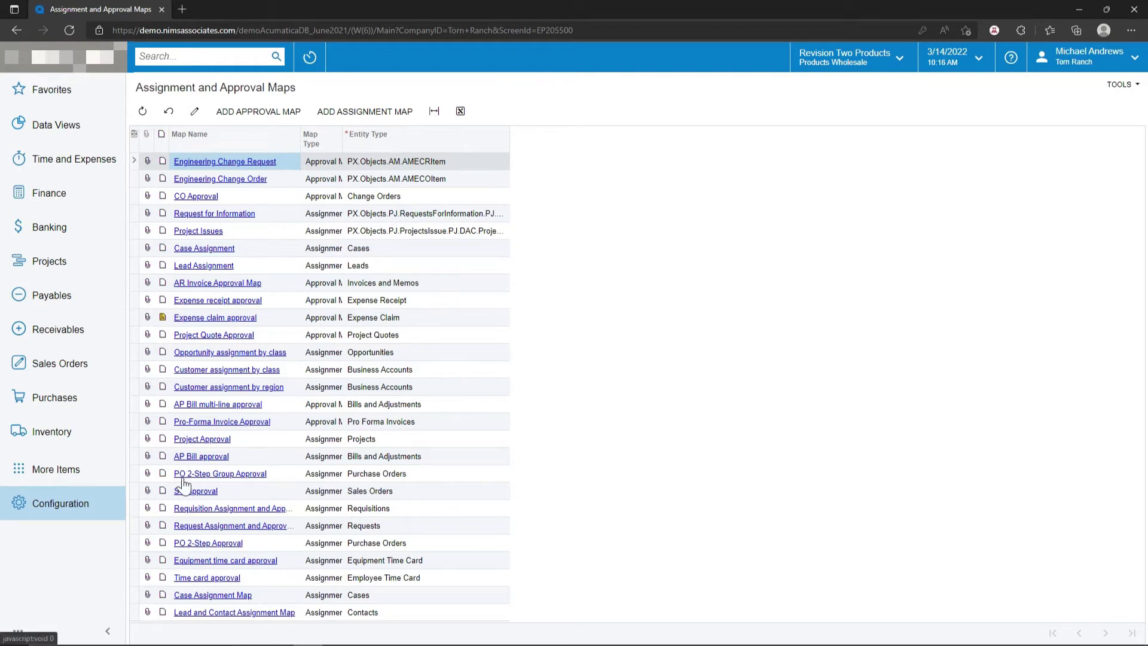
click(220, 474)
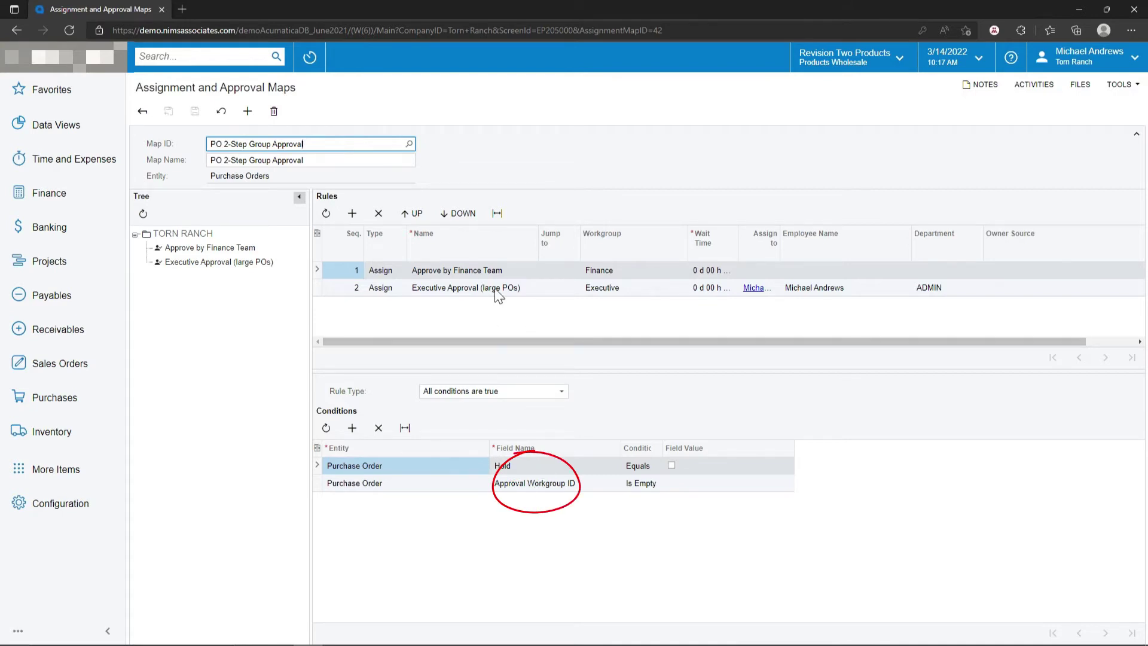
click(444, 290)
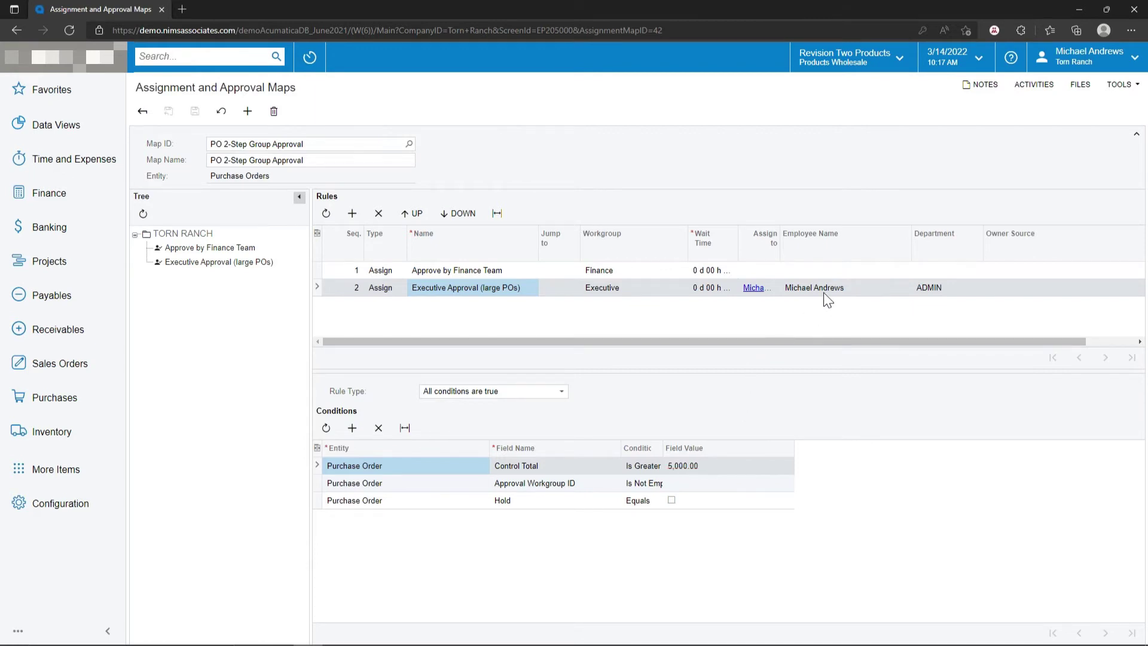
click(511, 270)
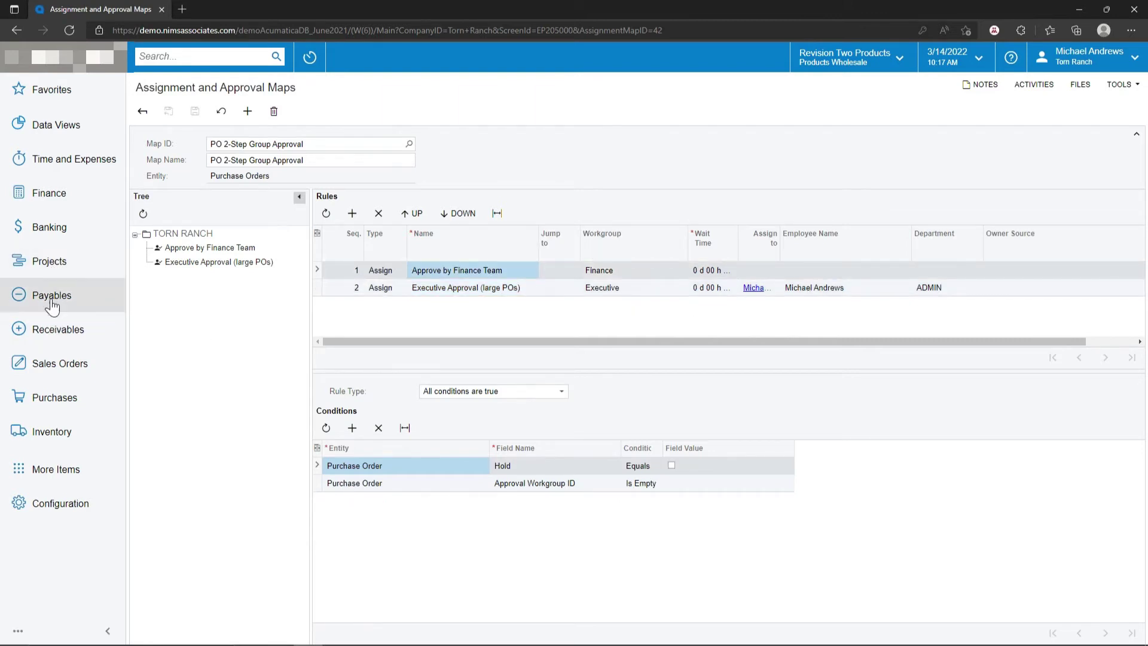
Check Purchase Orders Preferences: approval required, Normal POs mapped to PO 2-Step Group Approval
click(54, 401)
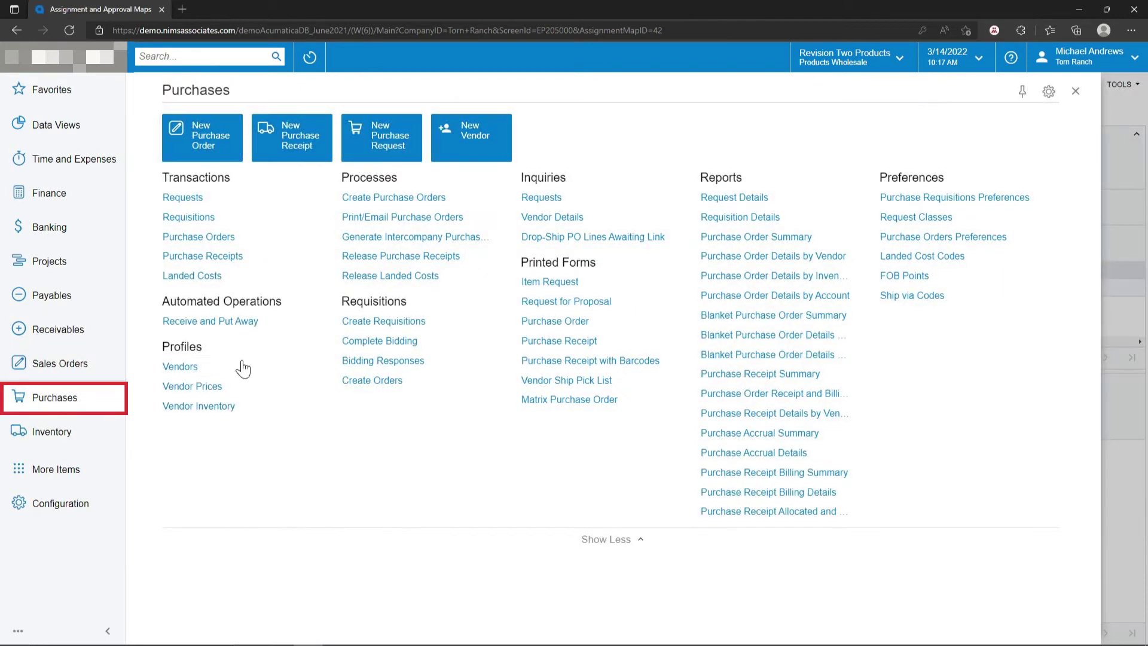
click(922, 238)
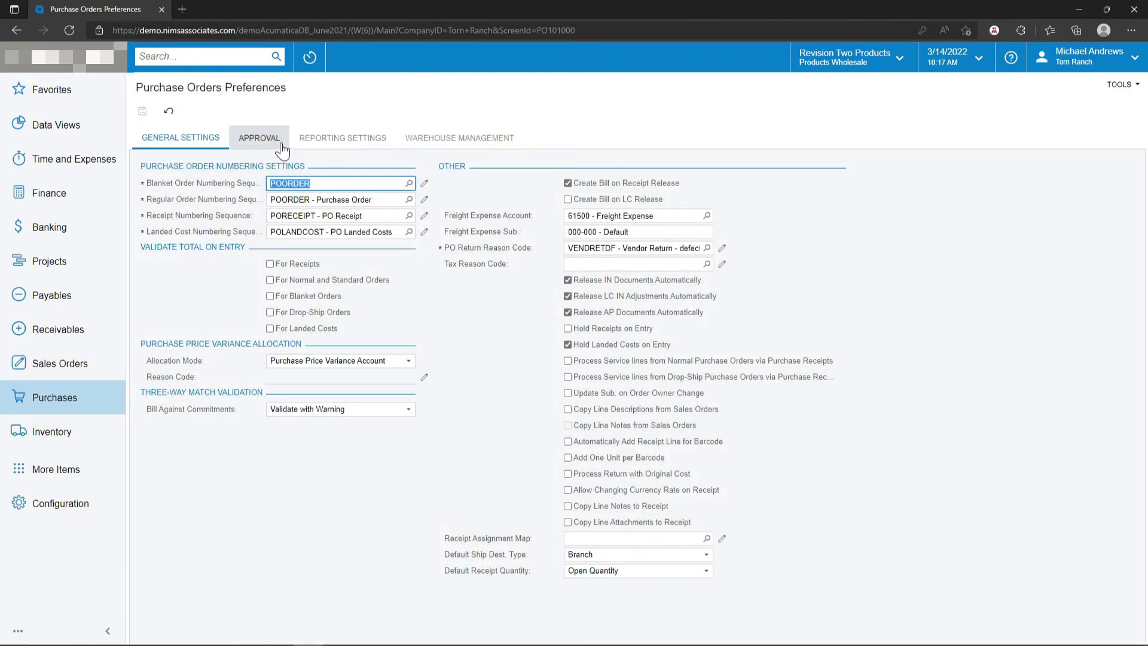
click(262, 138)
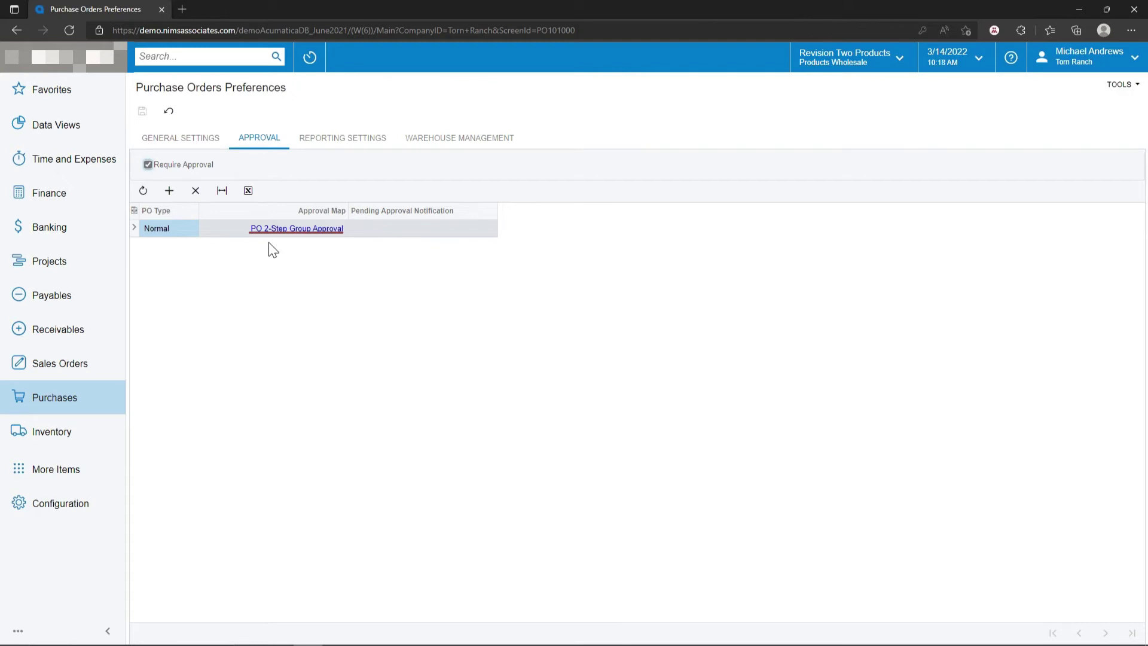
click(75, 402)
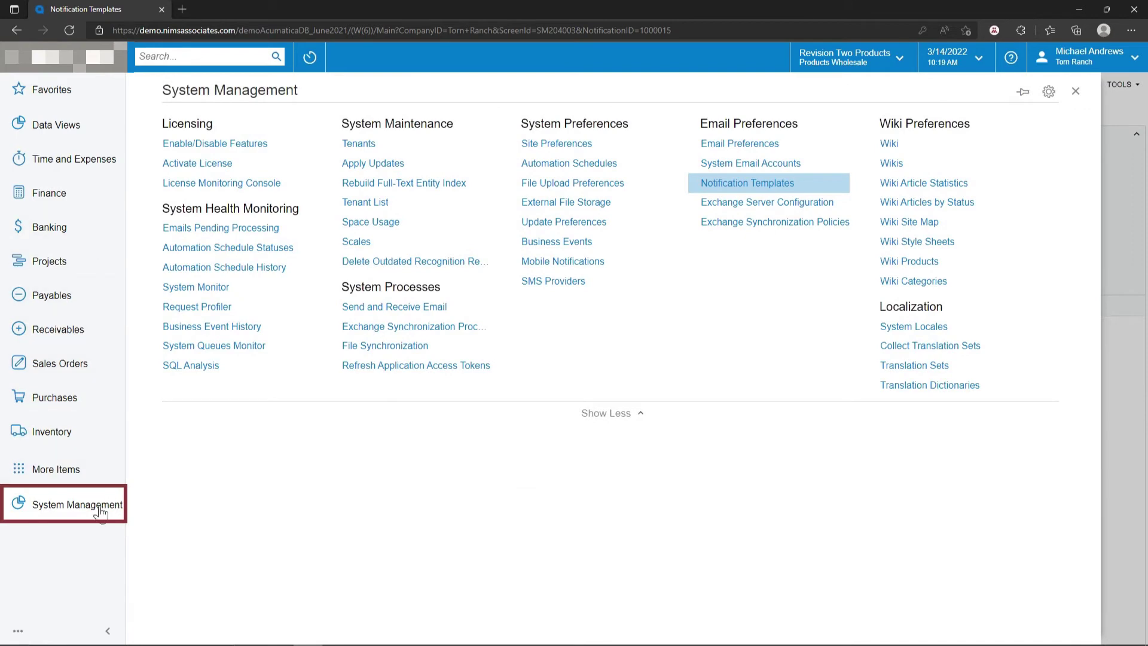
Review the Purchase Order awaiting approval notification template
click(751, 184)
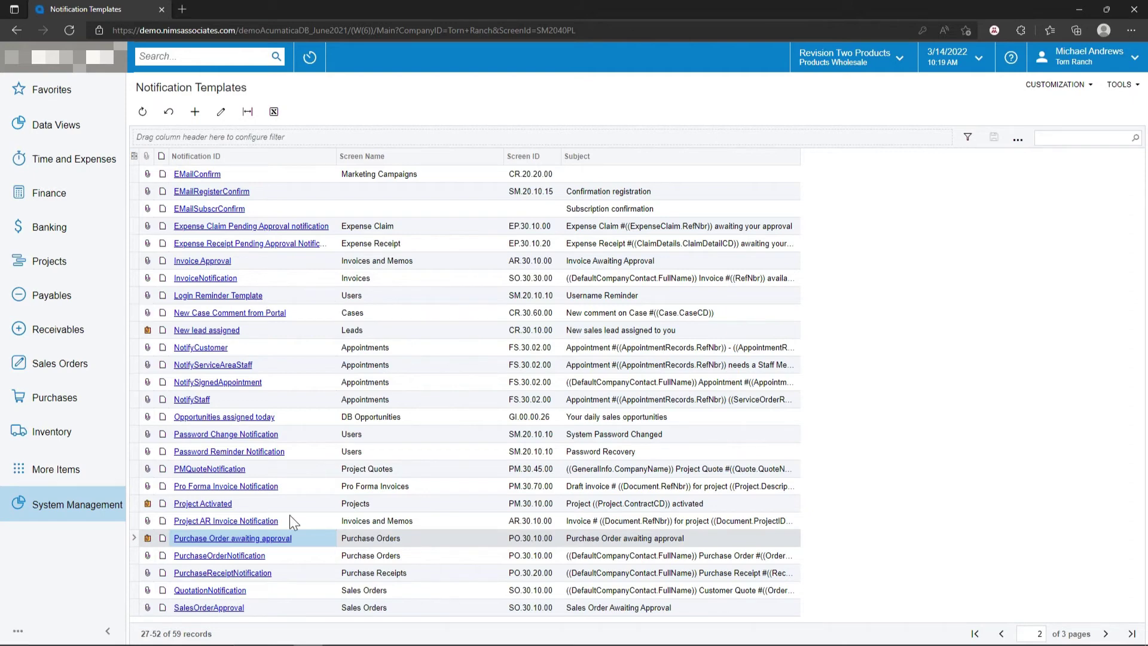
click(272, 541)
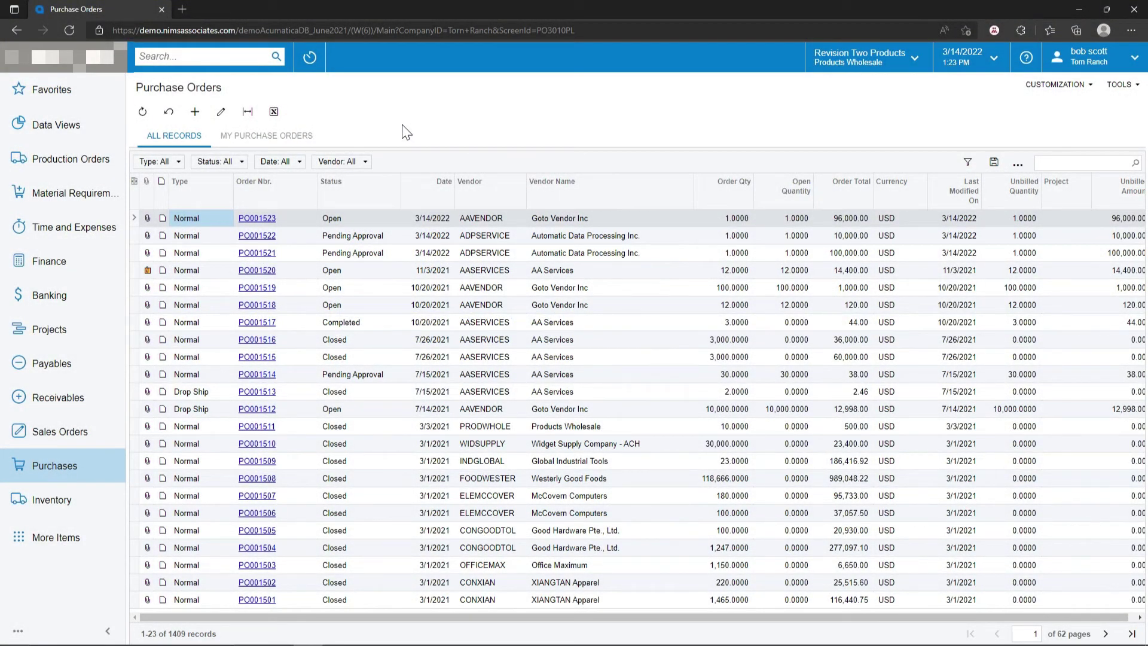
Approve PO001522 at the Finance step, then check the Approvals screen for personal approvals
click(264, 238)
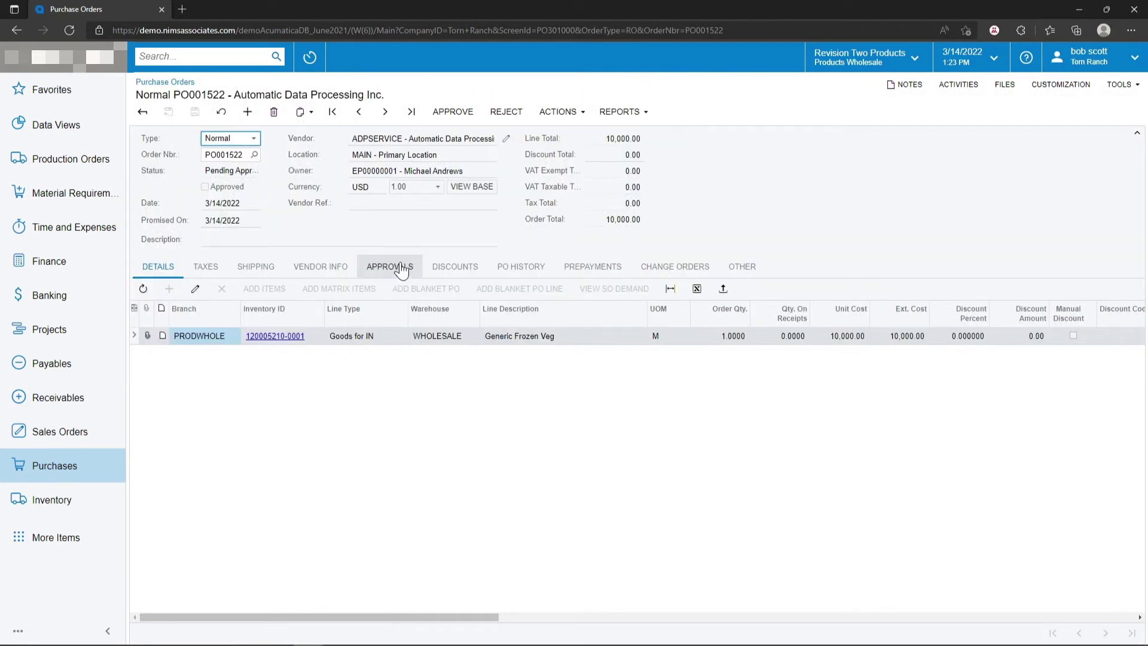
click(400, 270)
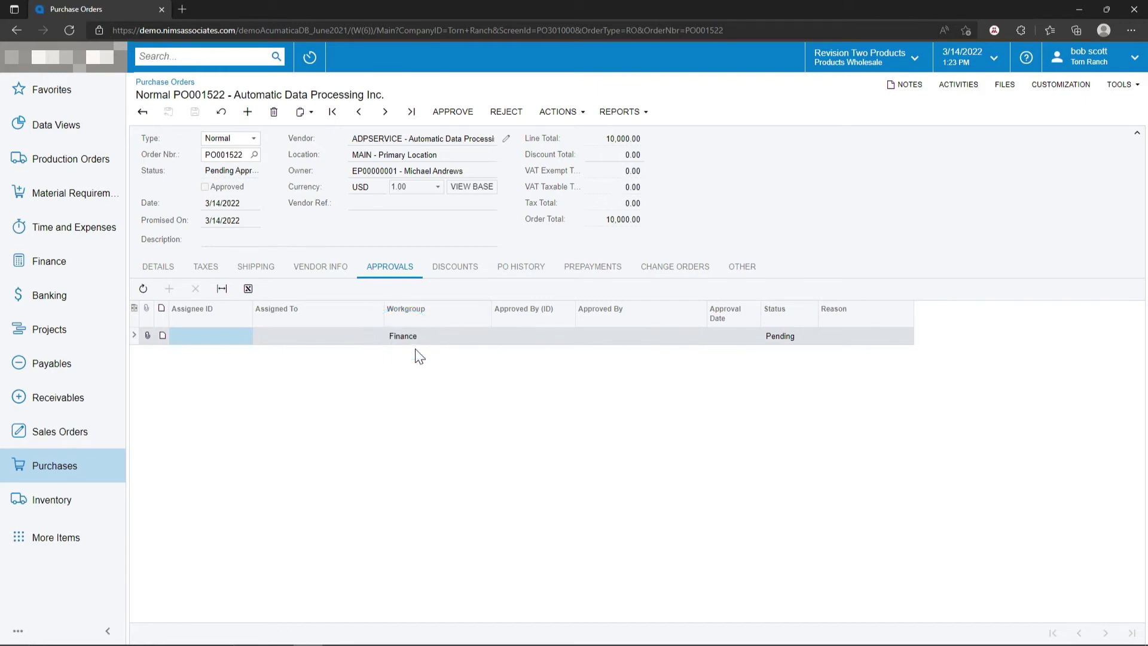
click(453, 113)
click(451, 113)
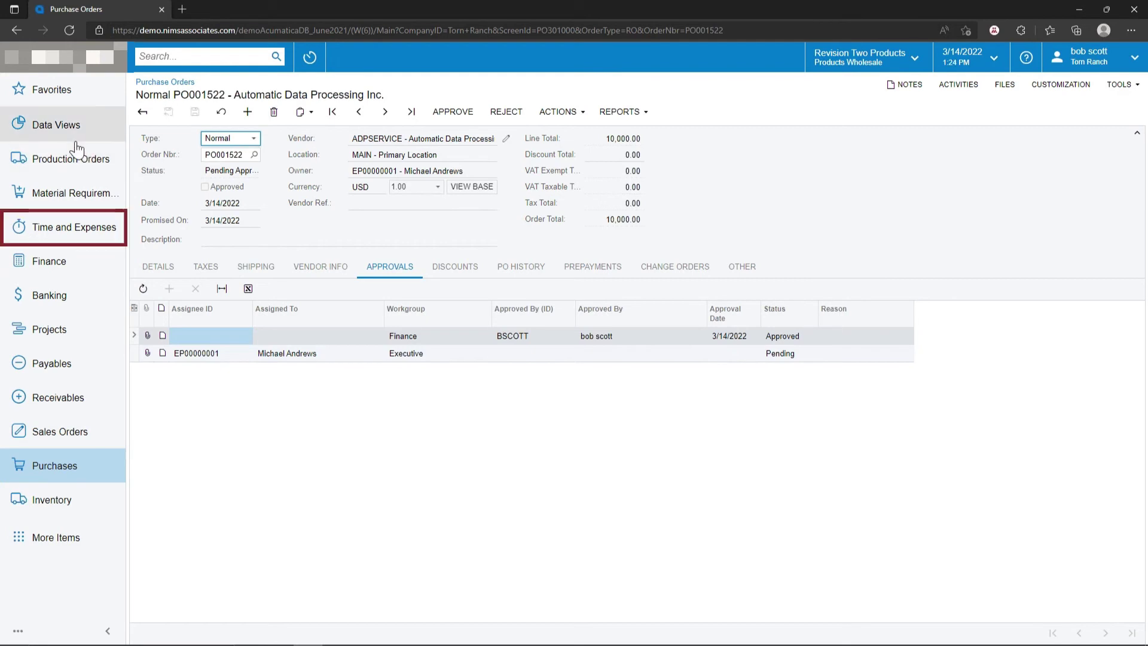
click(72, 228)
click(183, 217)
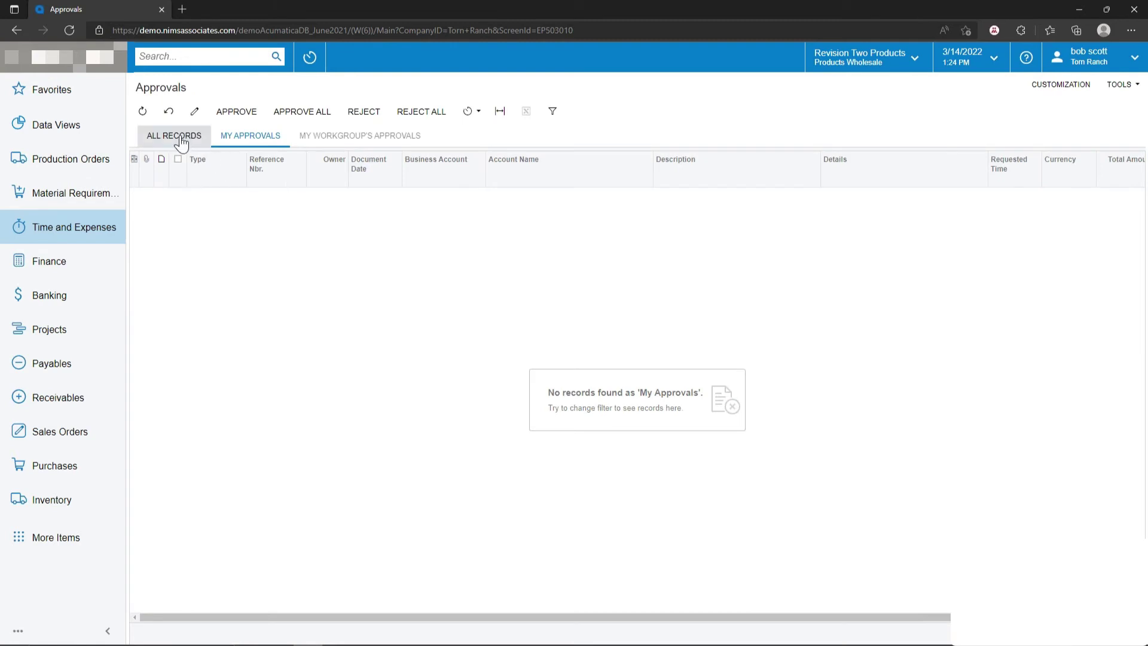
Show all approval records, then view PO001522's approvals: Finance approved, Executive pending
click(175, 135)
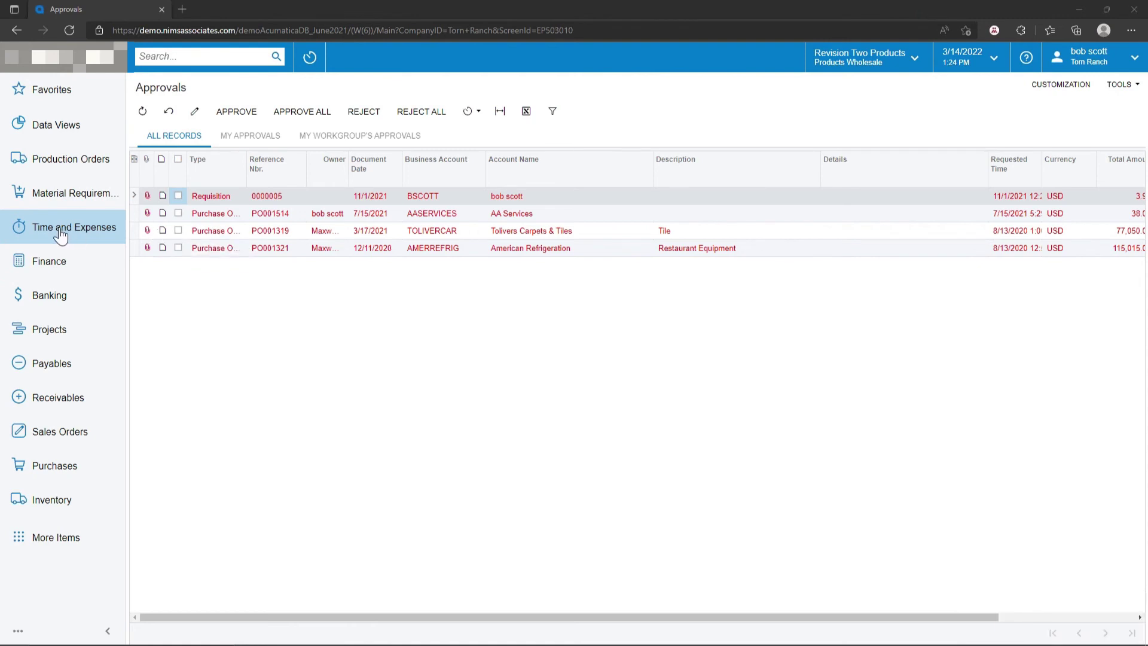
click(66, 472)
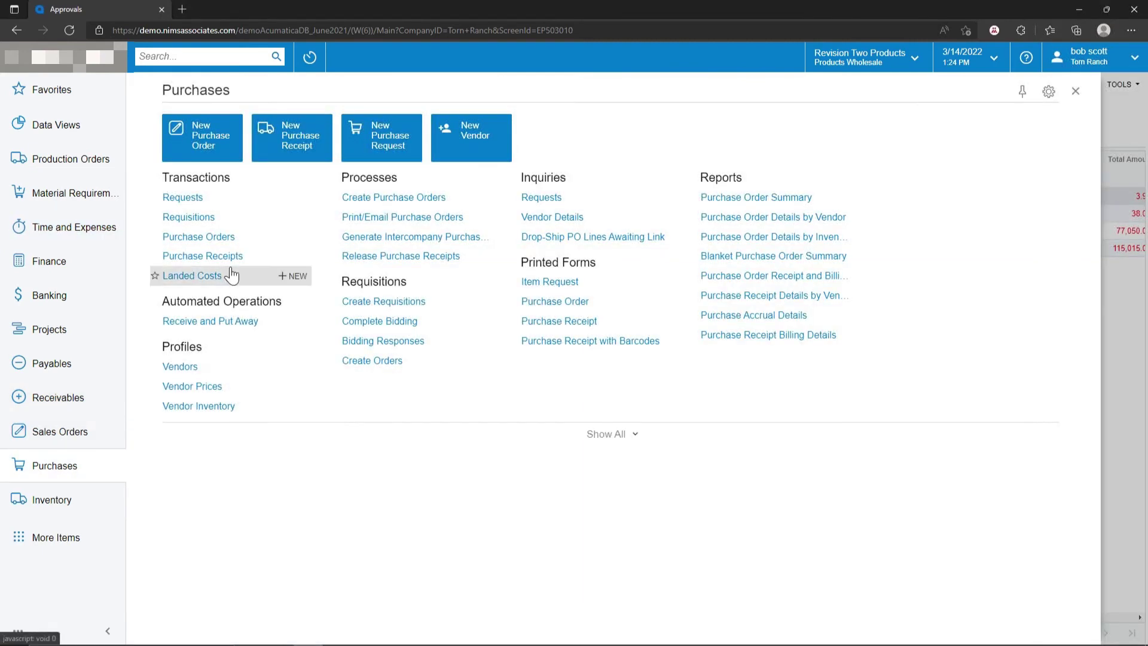
click(228, 236)
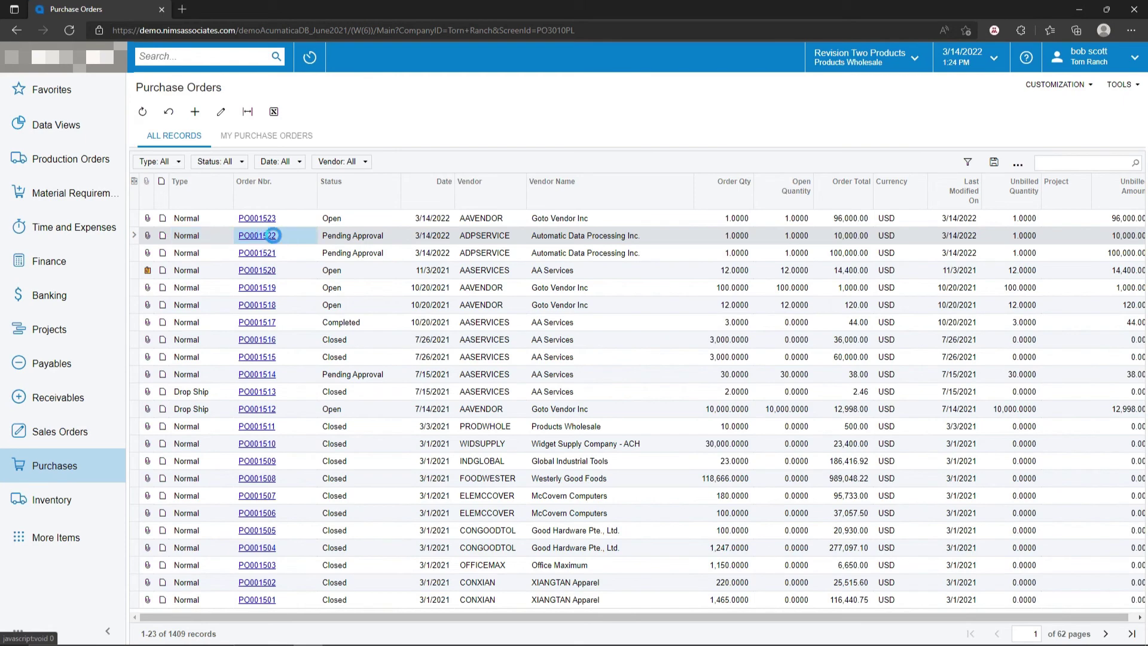
click(272, 242)
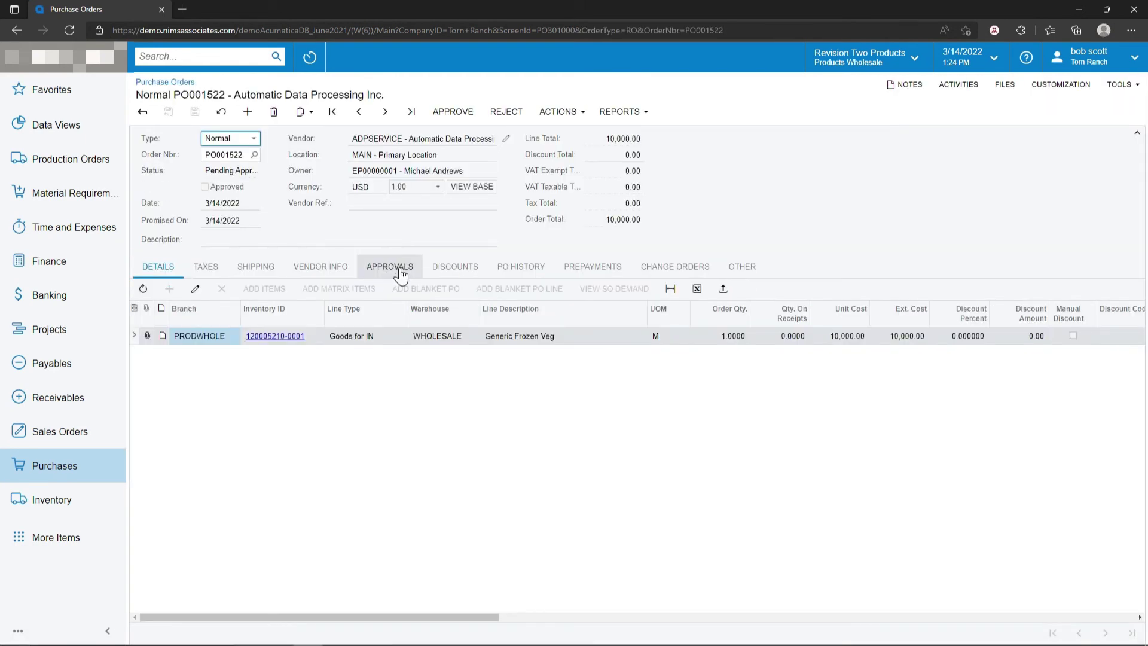
click(399, 270)
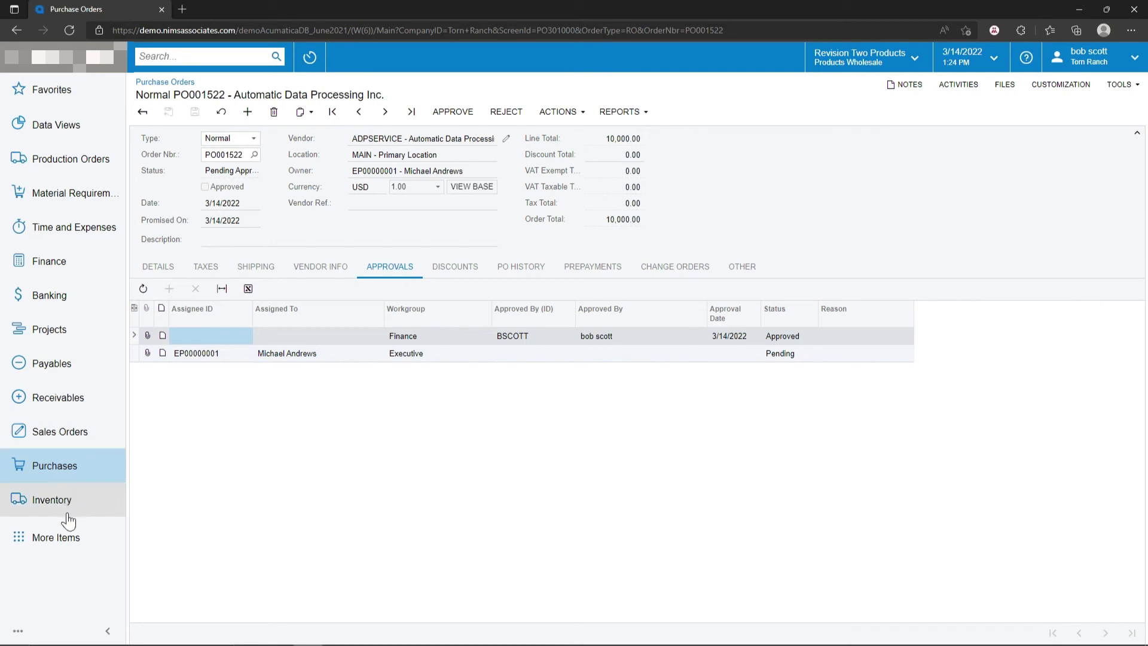
From the Users screen, log in as the executive approver's user account
click(57, 540)
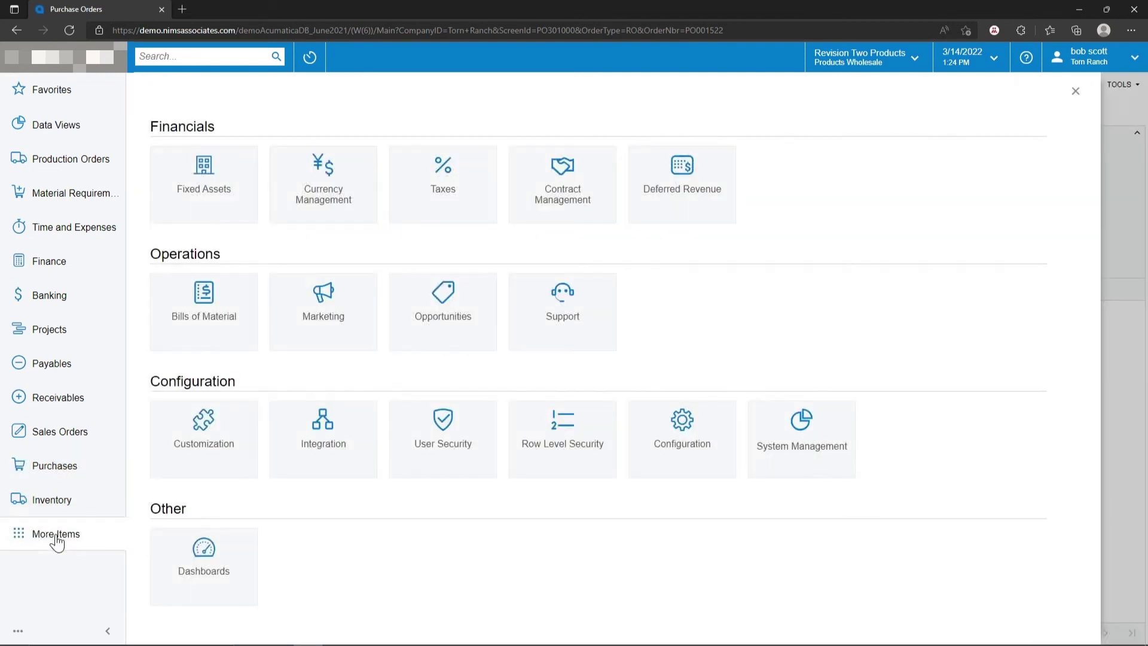
click(426, 446)
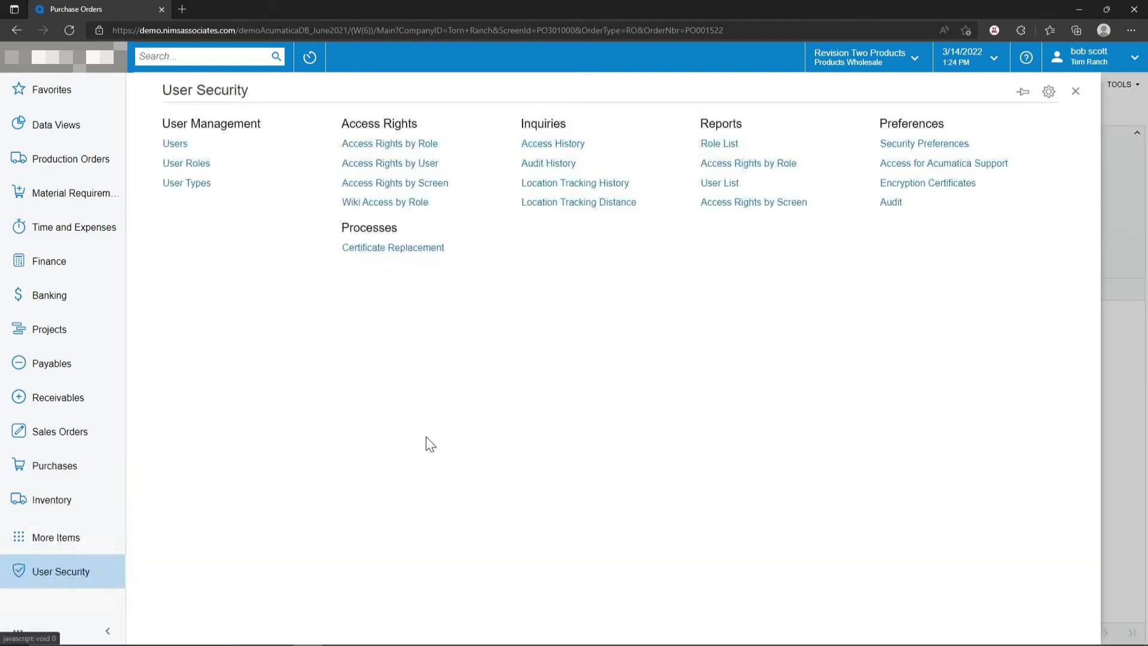
click(172, 145)
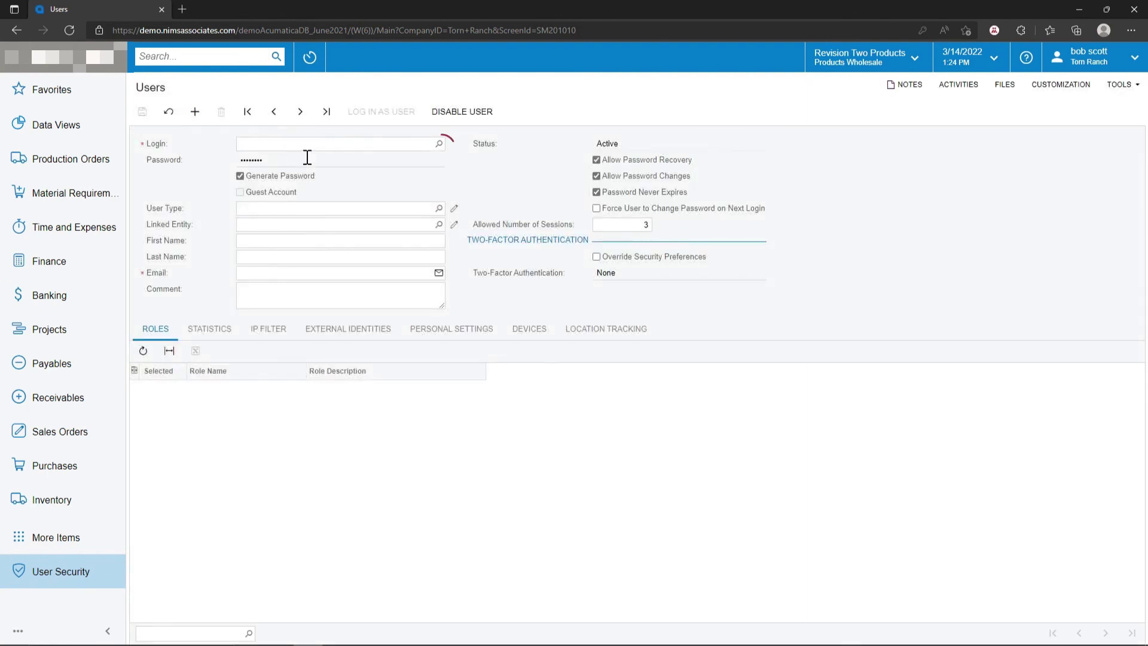
click(439, 146)
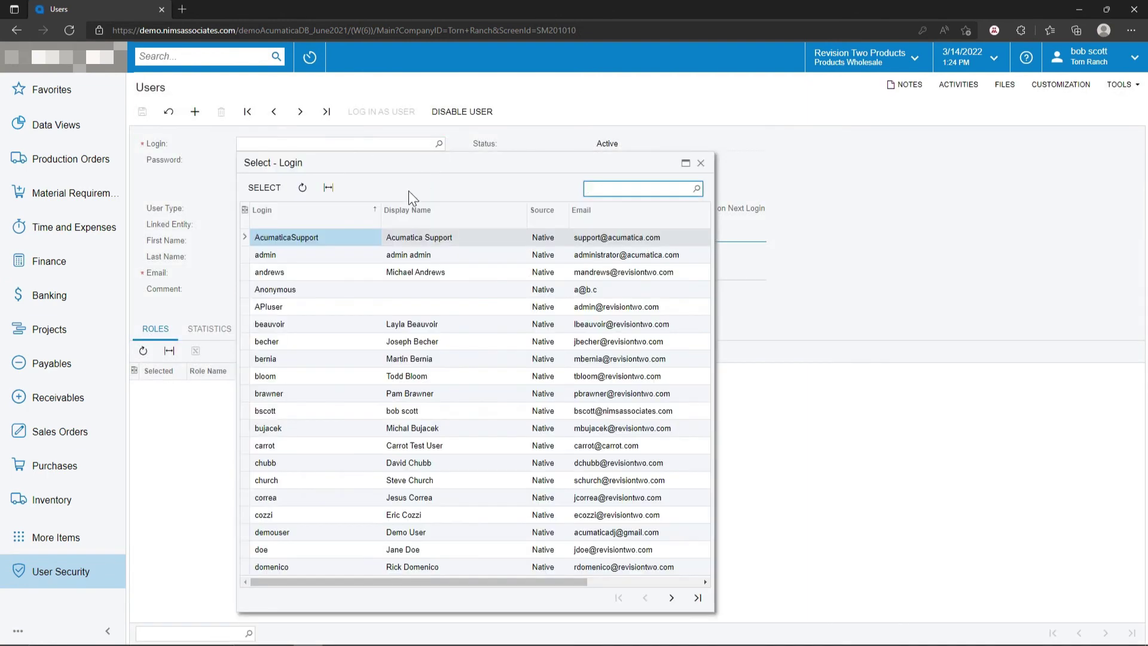
double_click(296, 272)
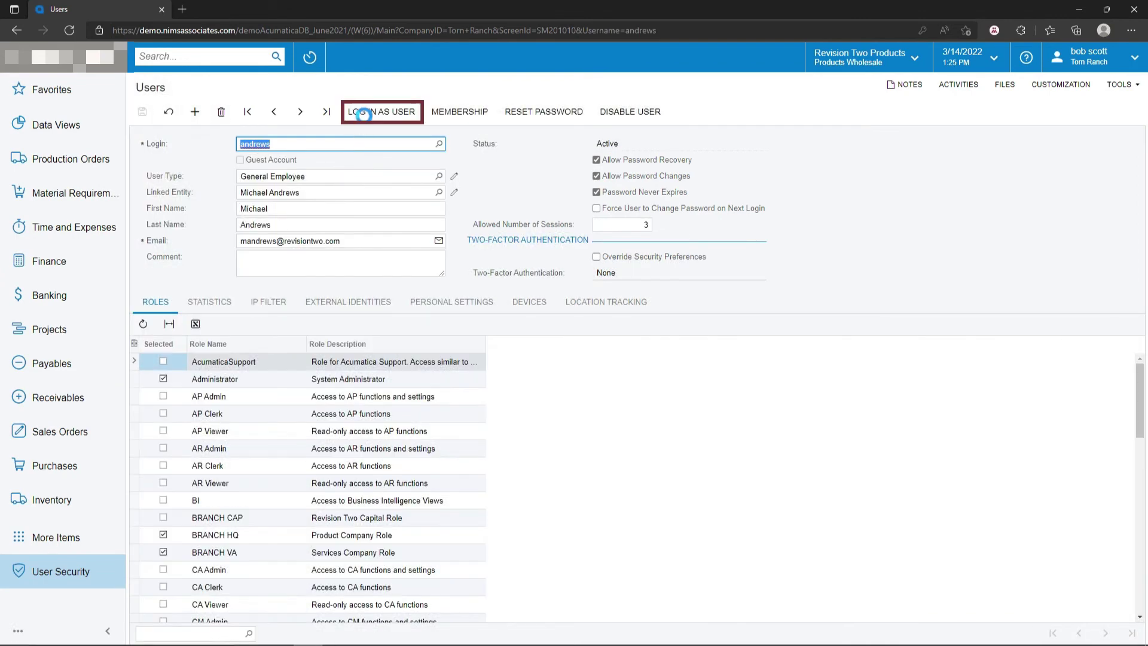
click(376, 112)
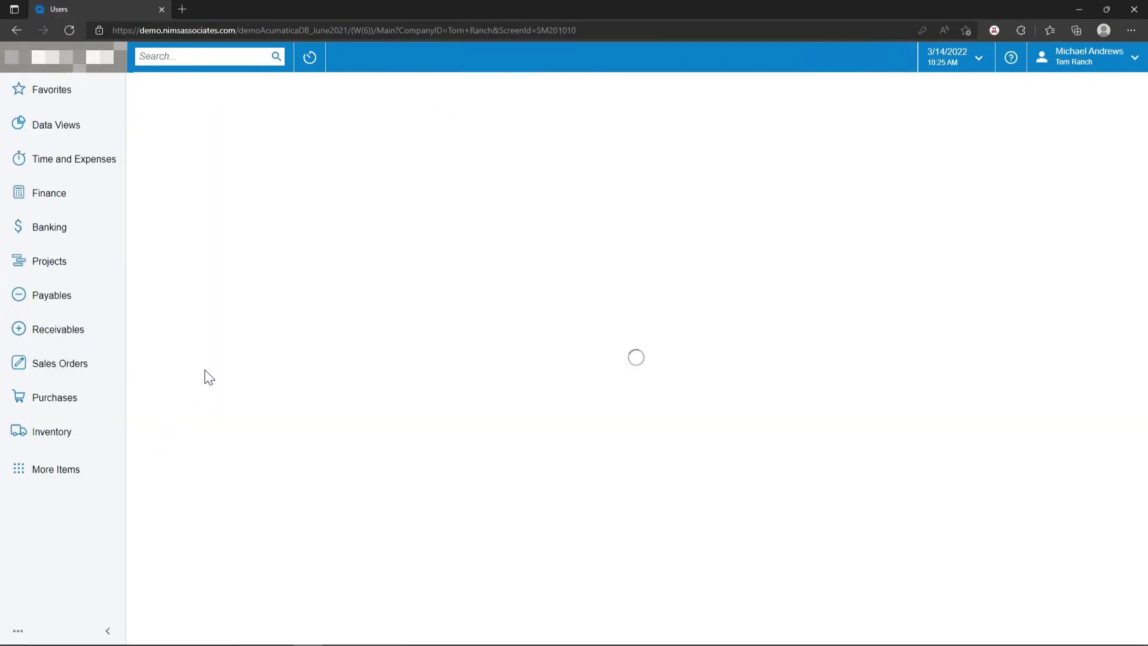
Approve PO001521 from the Approvals list so its status becomes Open
click(78, 160)
click(177, 215)
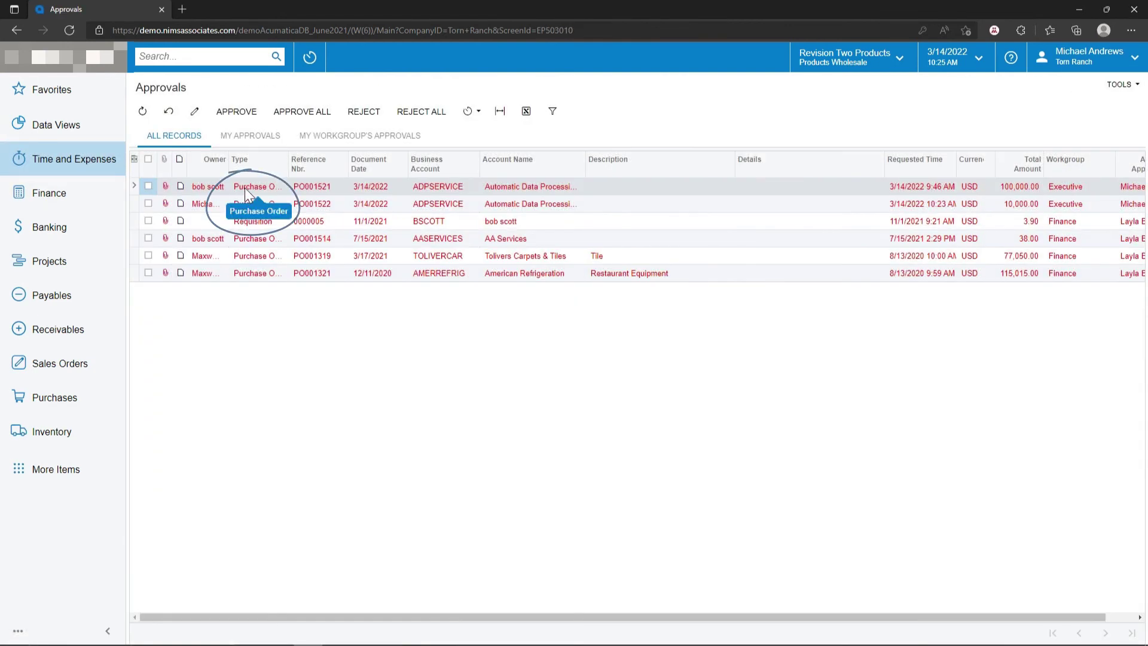
click(242, 186)
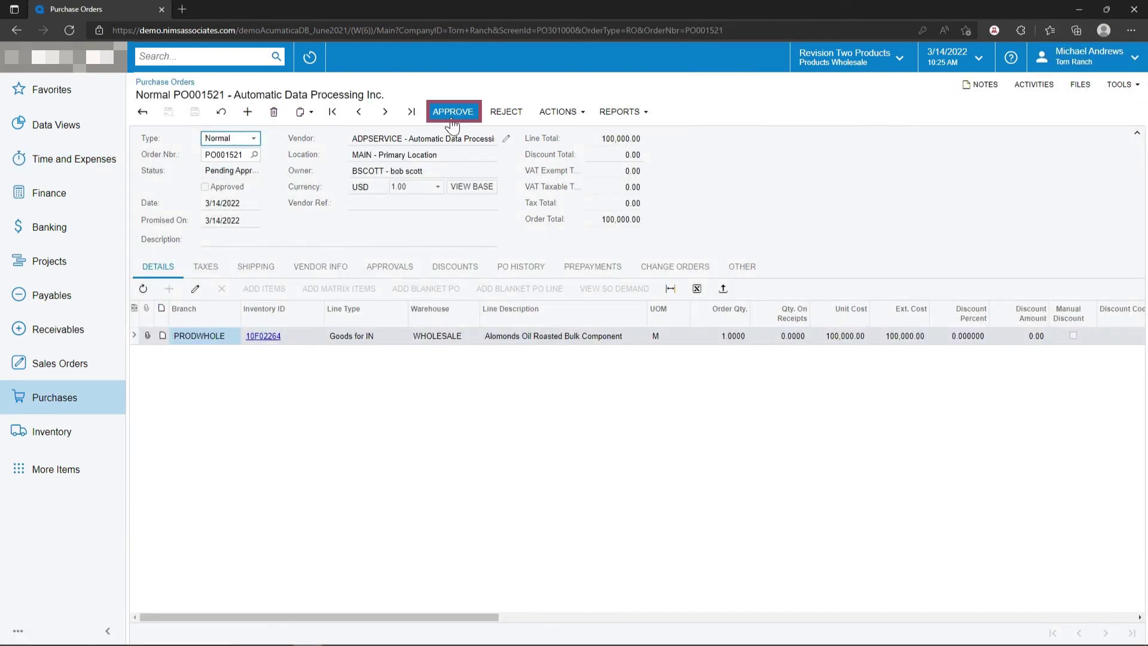
click(451, 121)
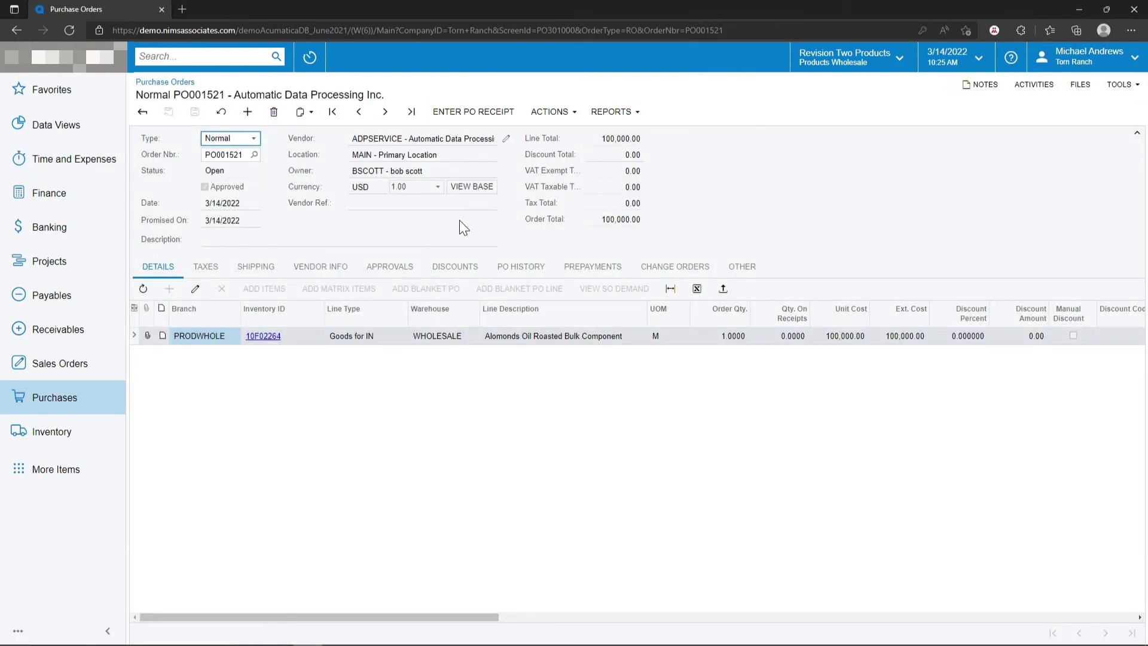